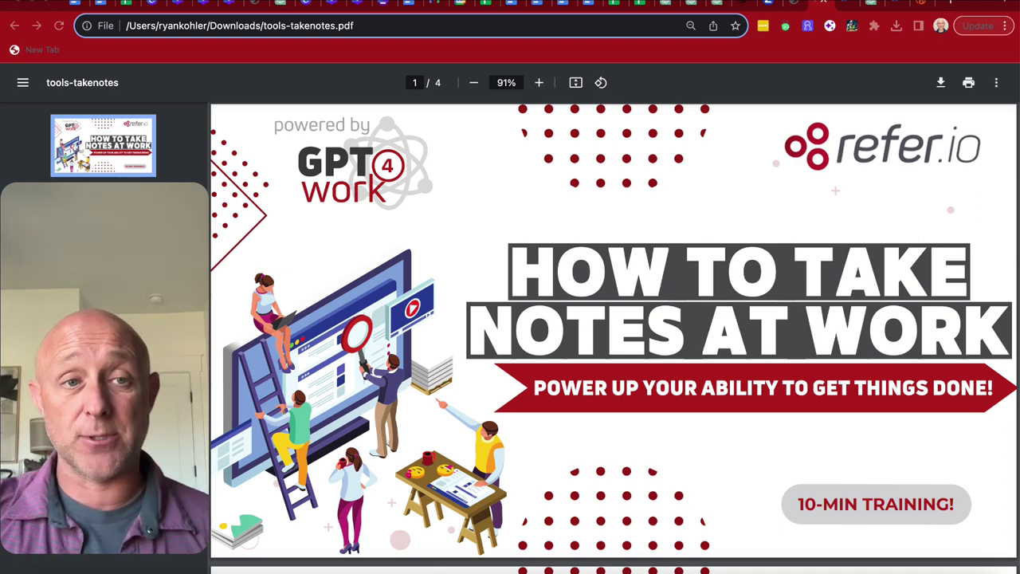
Page through the note-taking presentation to its final slide about Otter.ai and ChatGPT.
key(Right)
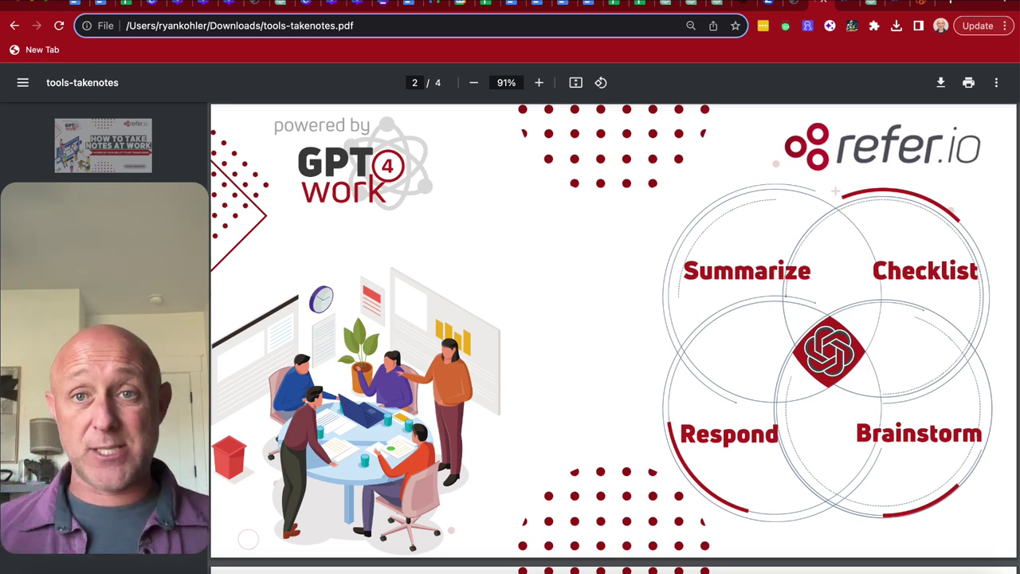
key(Right)
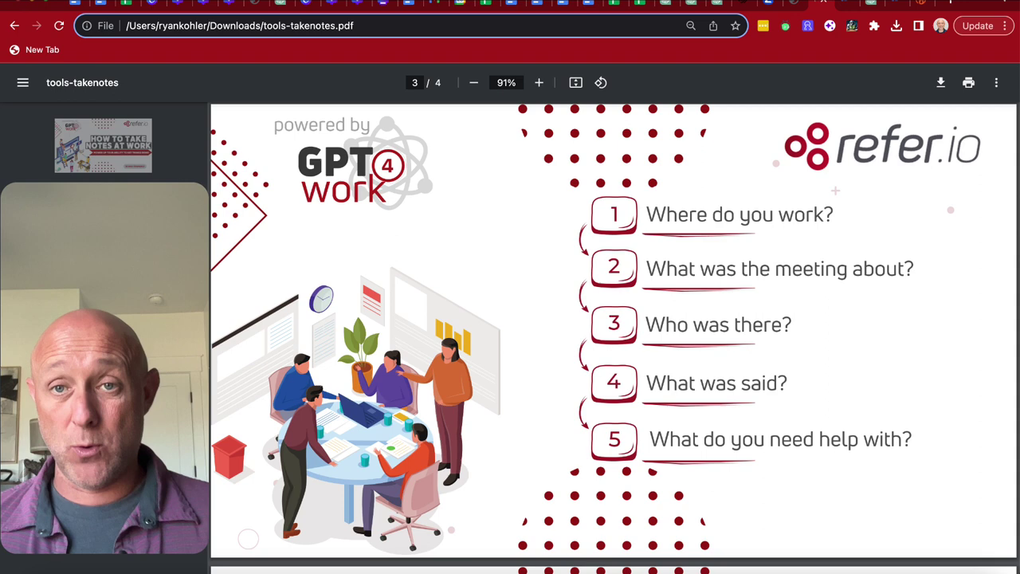
scroll(613, 339, down, 5)
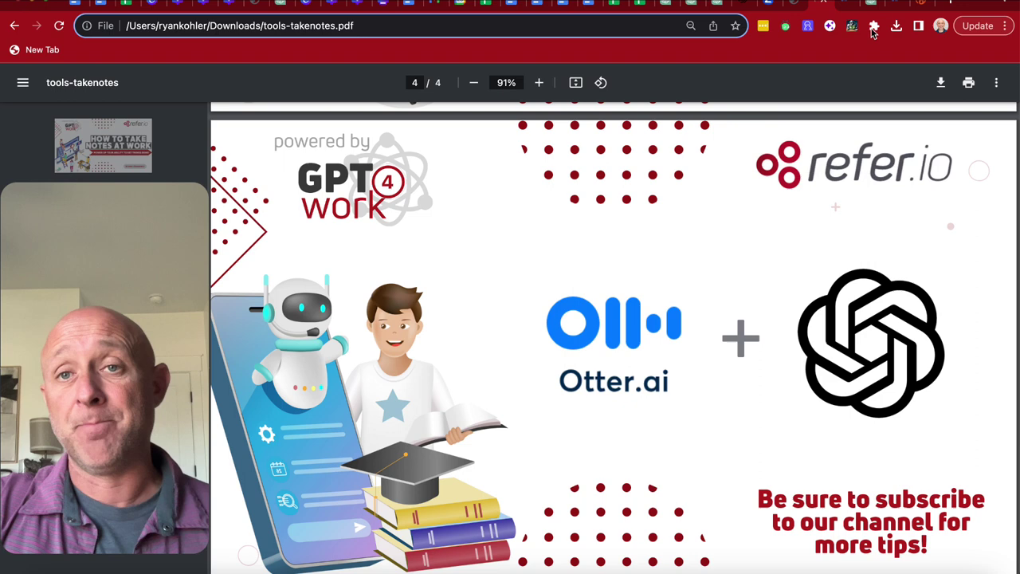
Switch to Otter.ai, view the audio and video import dialog from the home page, and close it.
click(844, 5)
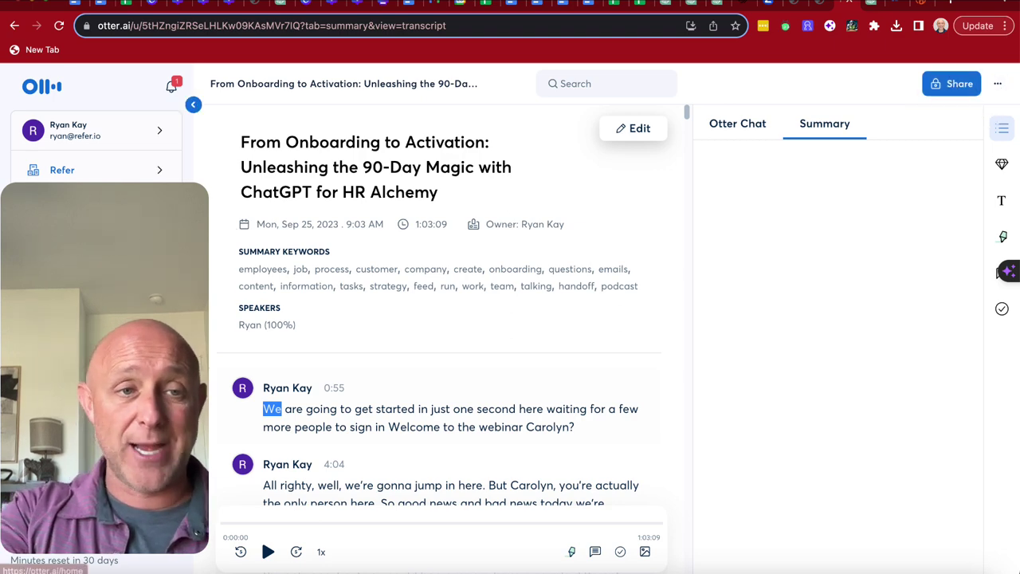
click(48, 203)
click(972, 84)
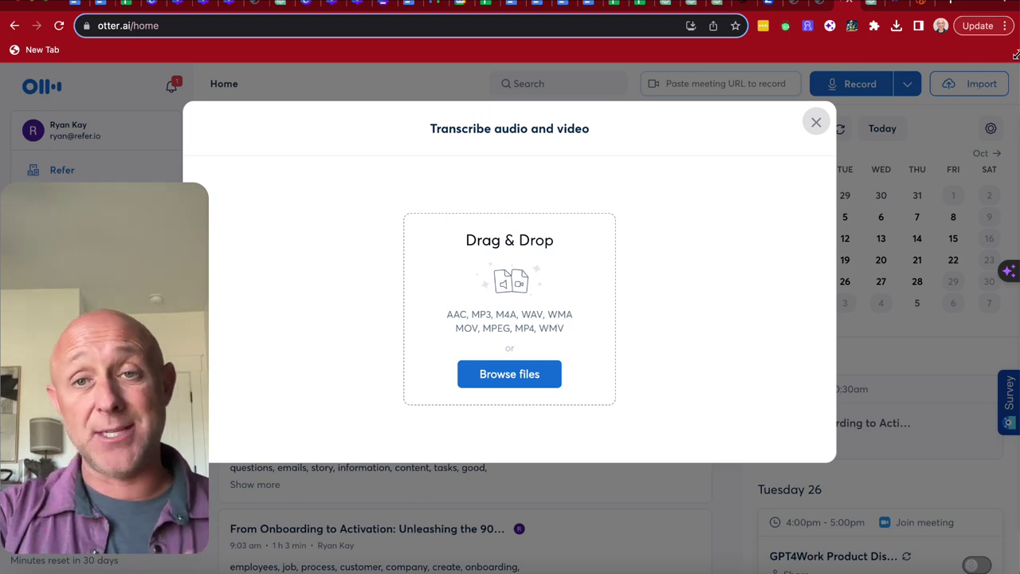
click(814, 125)
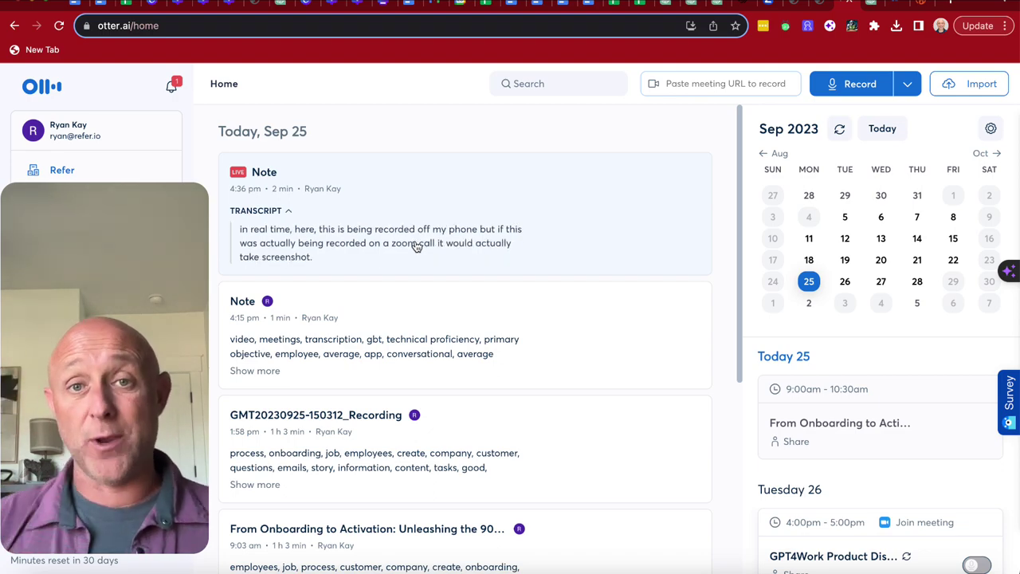
Open the live note and select the transcript passage about calendar and Zoom integration to check its available actions.
click(590, 213)
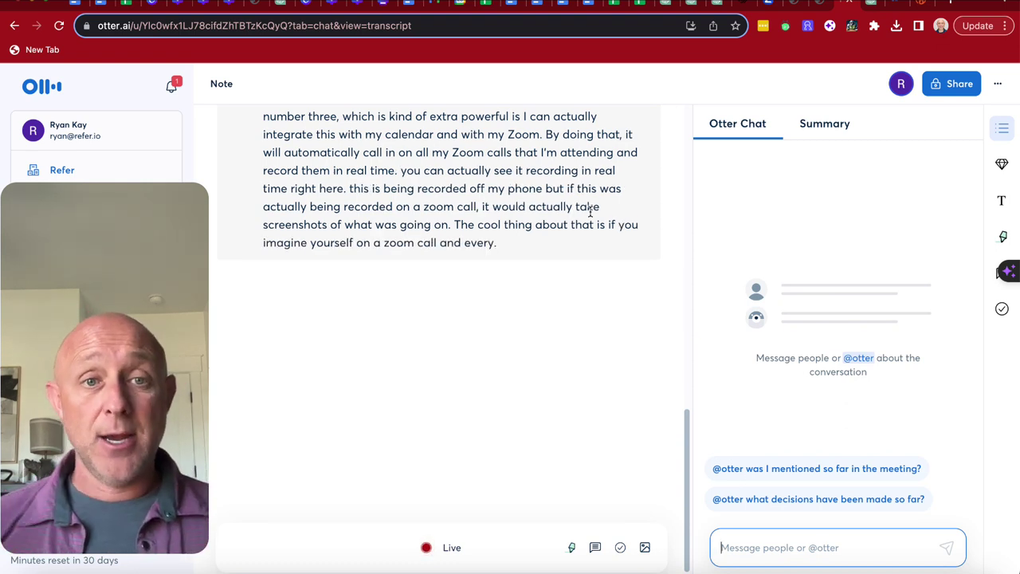
drag(592, 225, 304, 137)
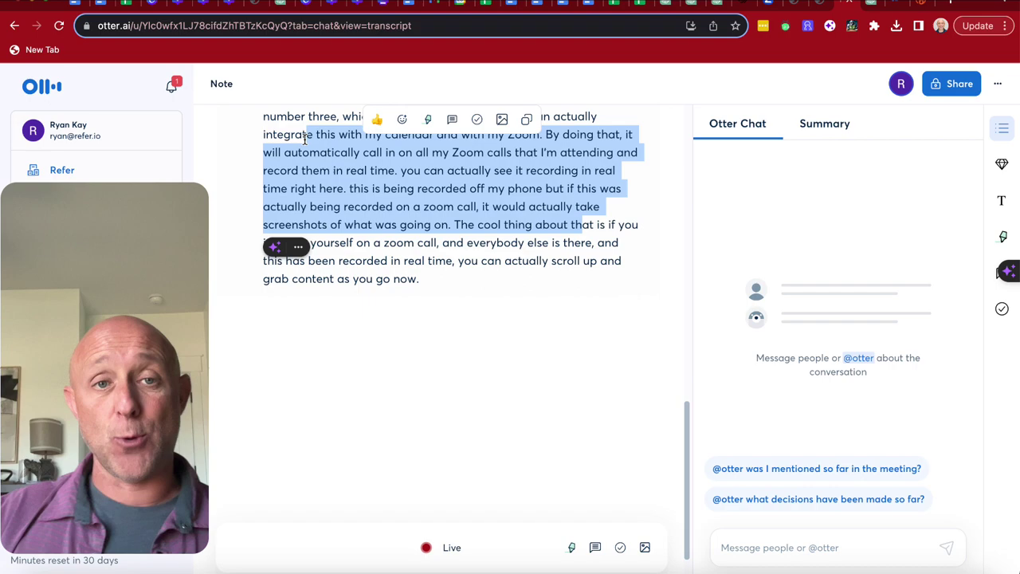
click(298, 246)
click(327, 287)
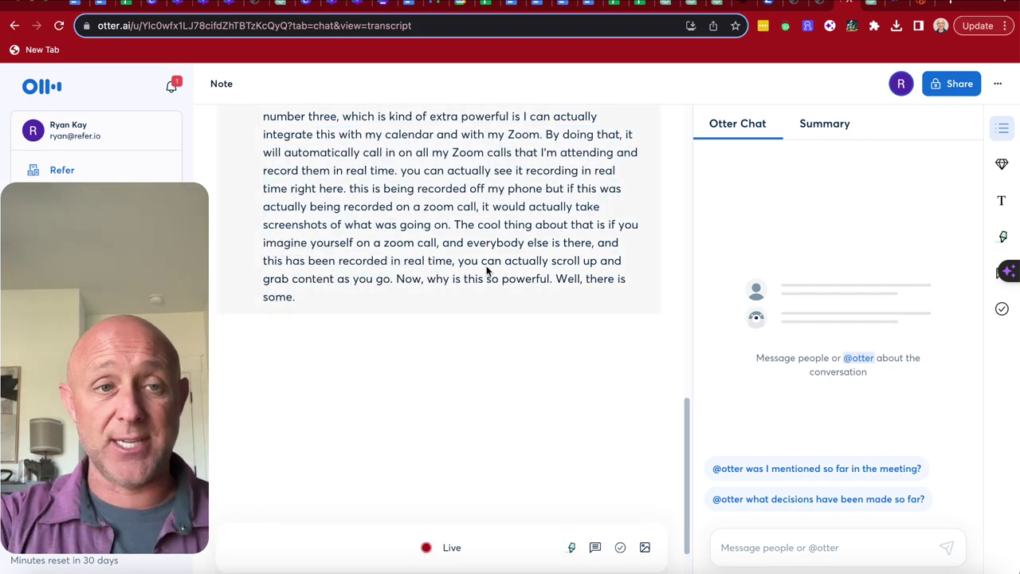
click(55, 199)
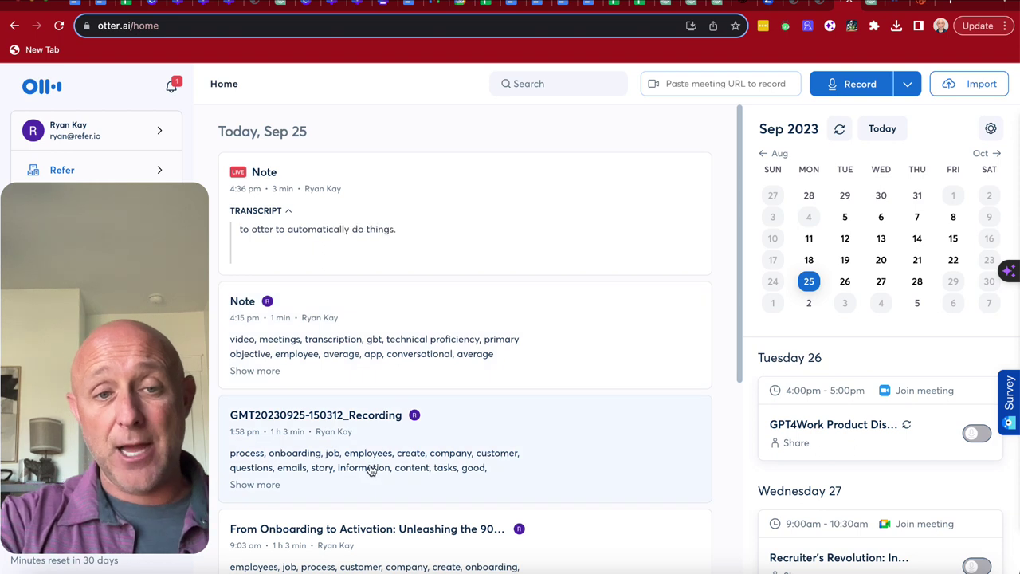
scroll(348, 465, down, 3)
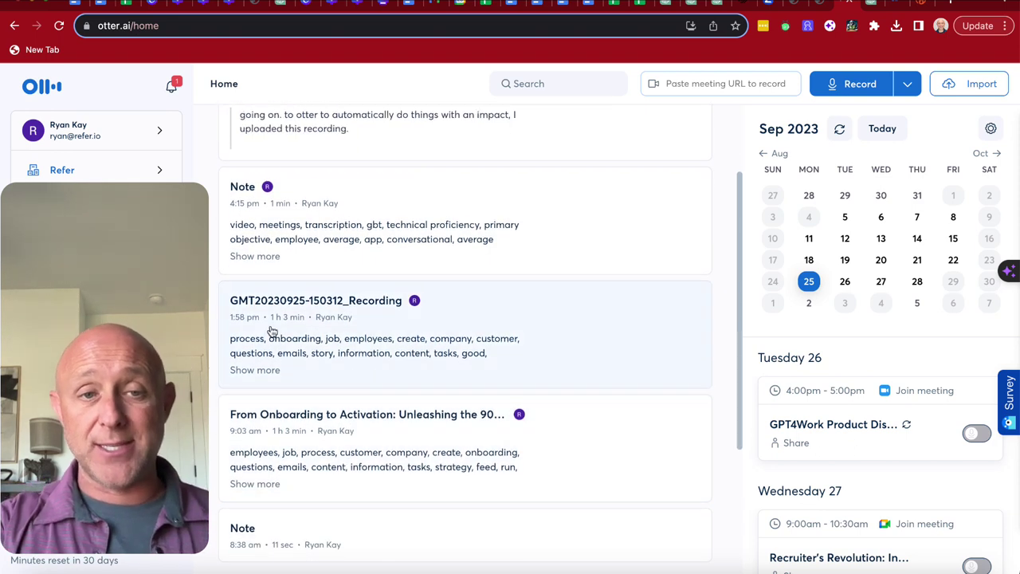
click(325, 359)
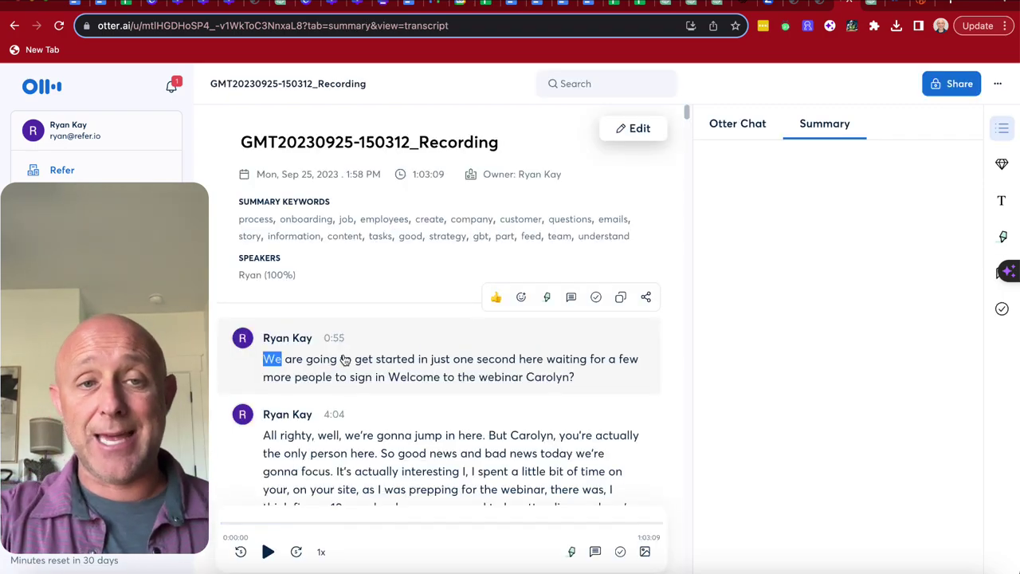
scroll(341, 360, down, 5)
scroll(344, 359, down, 15)
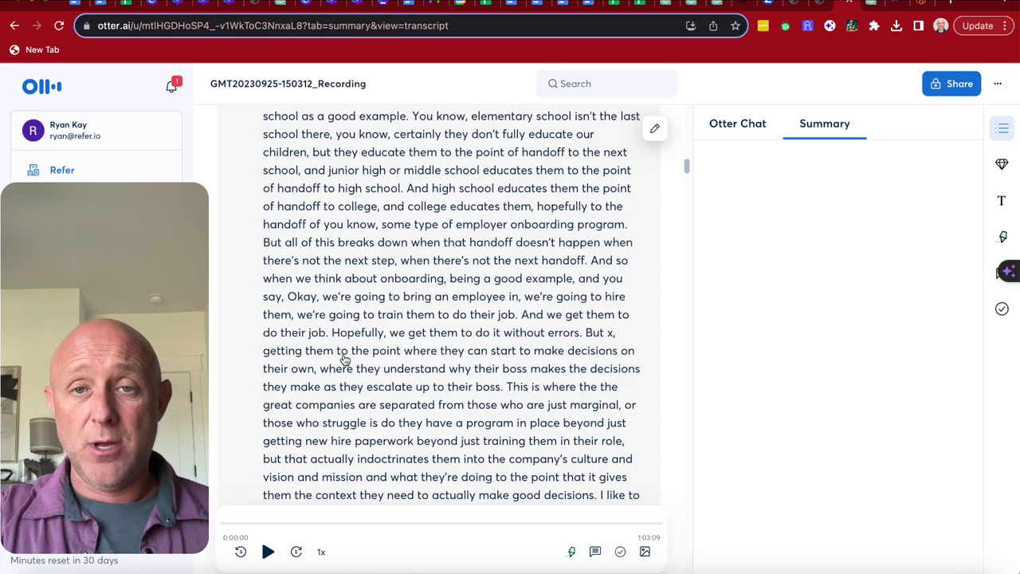
scroll(345, 360, up, 10)
scroll(345, 359, up, 10)
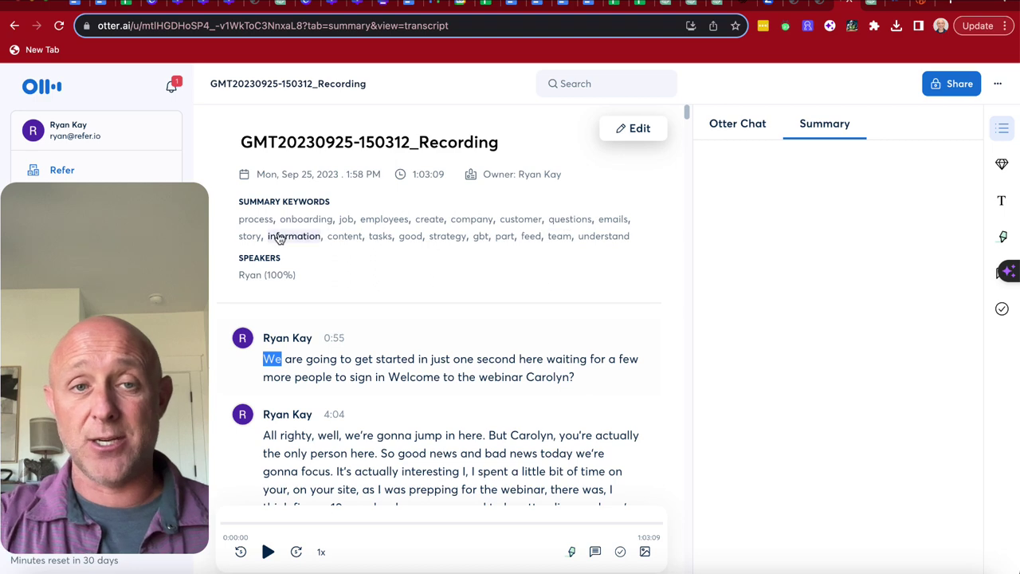
Ask Otter Chat what the action items of the recording are, using the suggested question.
click(732, 133)
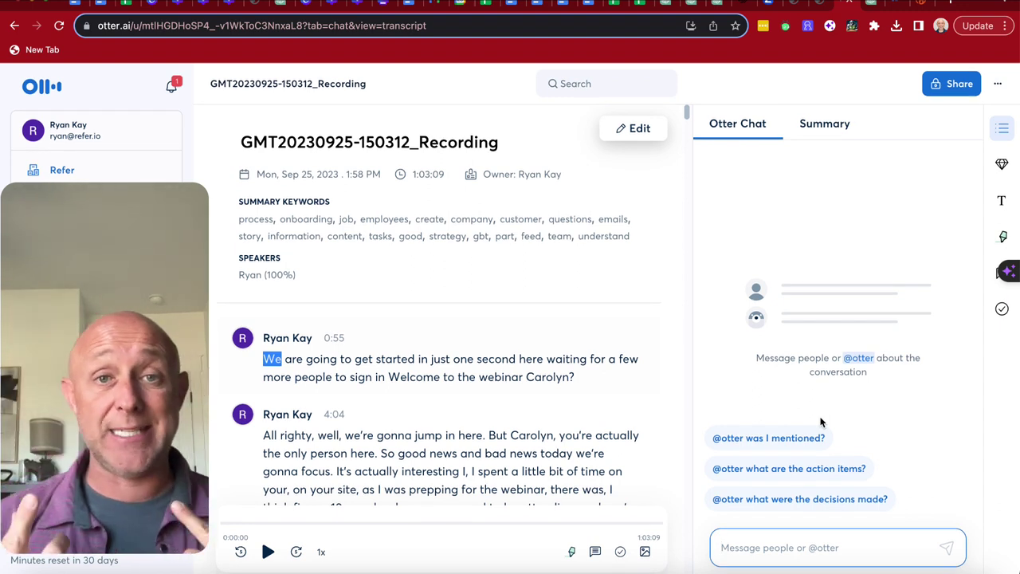
click(804, 466)
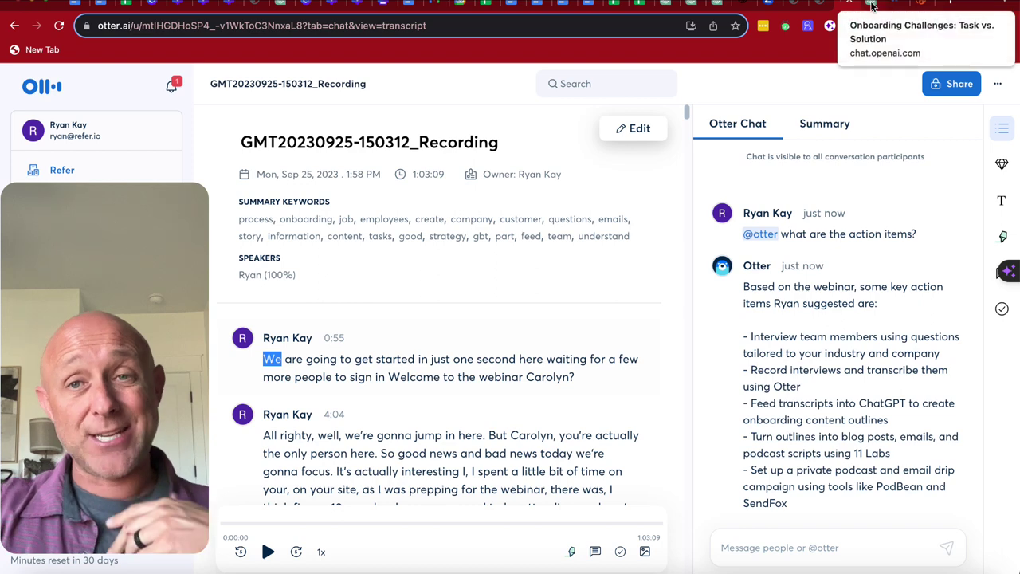
Switch to the ChatGPT conversation on onboarding challenges and go back to its first message, Part 1 of onboarding-meeting.txt.
click(872, 6)
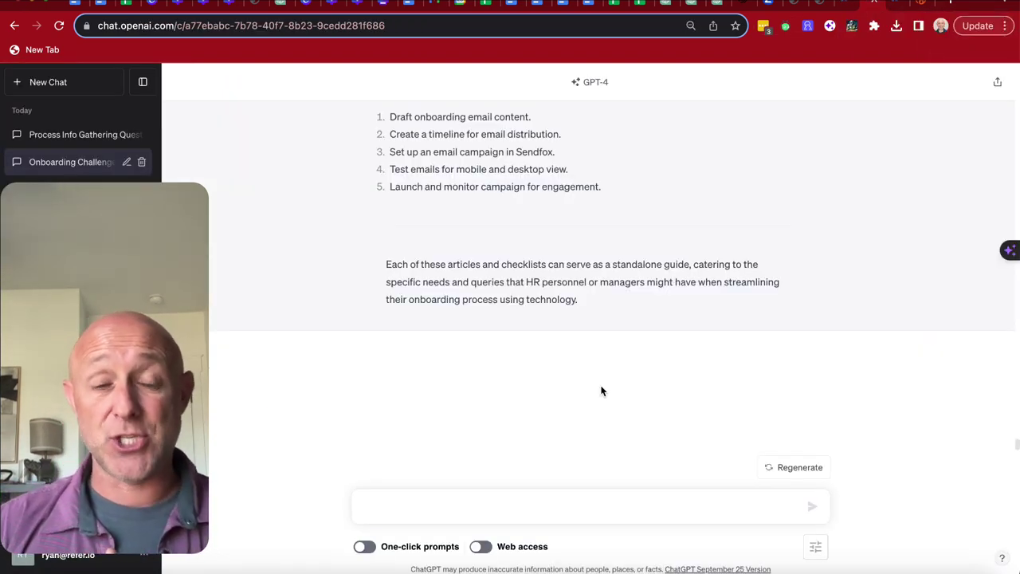
scroll(561, 238, up, 5)
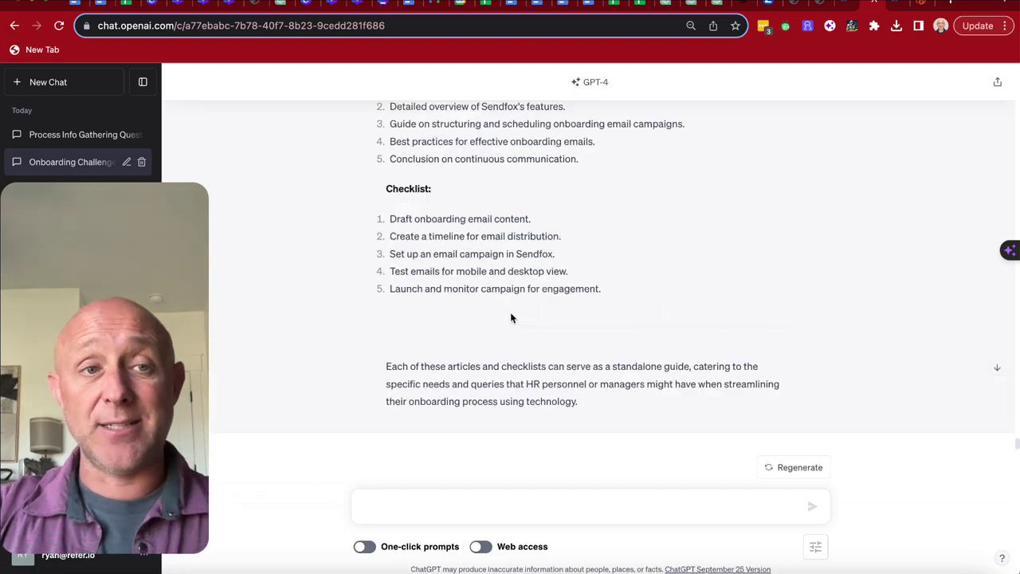
scroll(485, 276, up, 20)
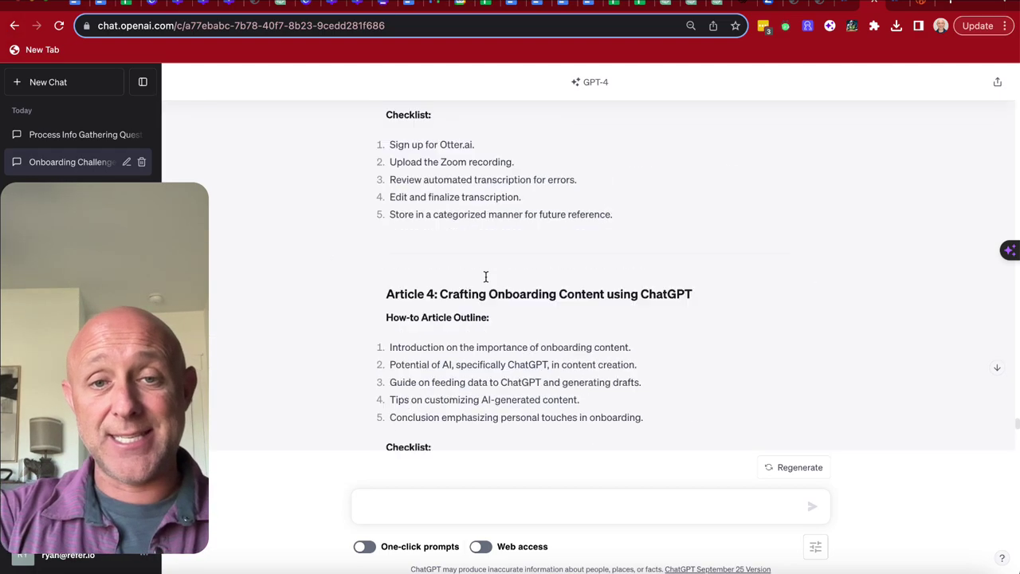
scroll(485, 275, up, 20)
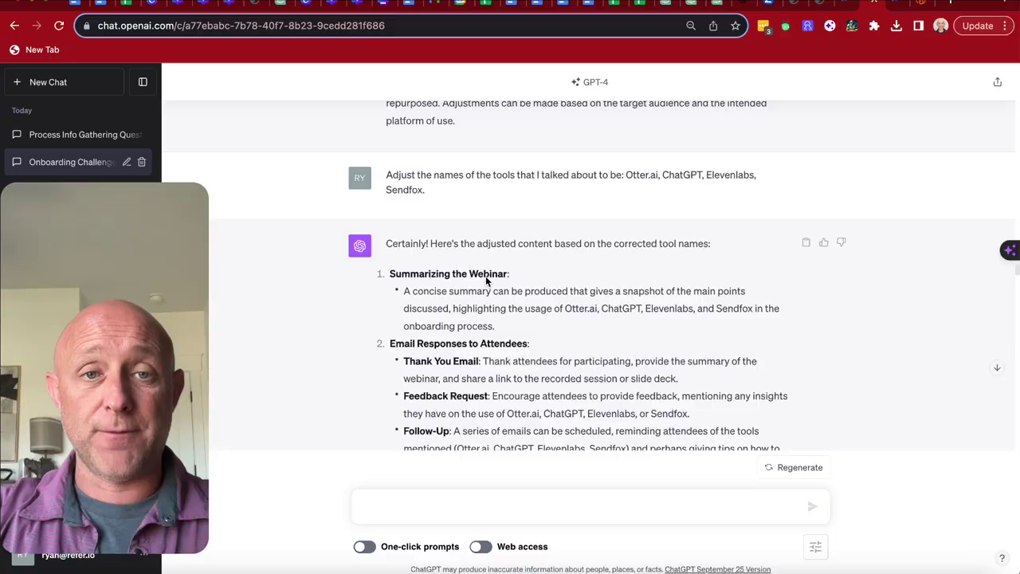
scroll(486, 276, up, 20)
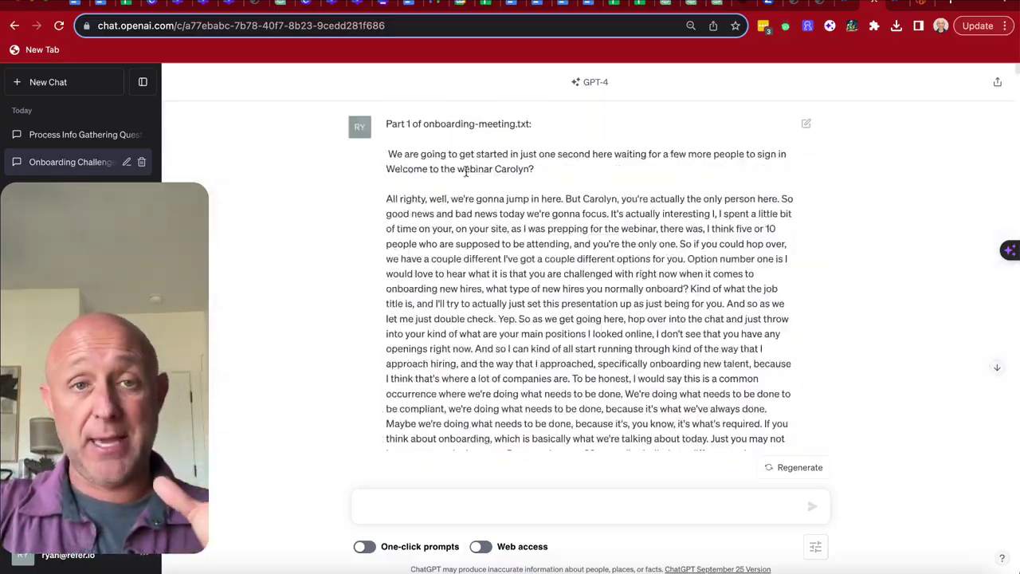
Examine the pasted parts of the onboarding-meeting.txt transcript and ChatGPT's summary of each part.
scroll(467, 168, down, 12)
scroll(468, 171, down, 7)
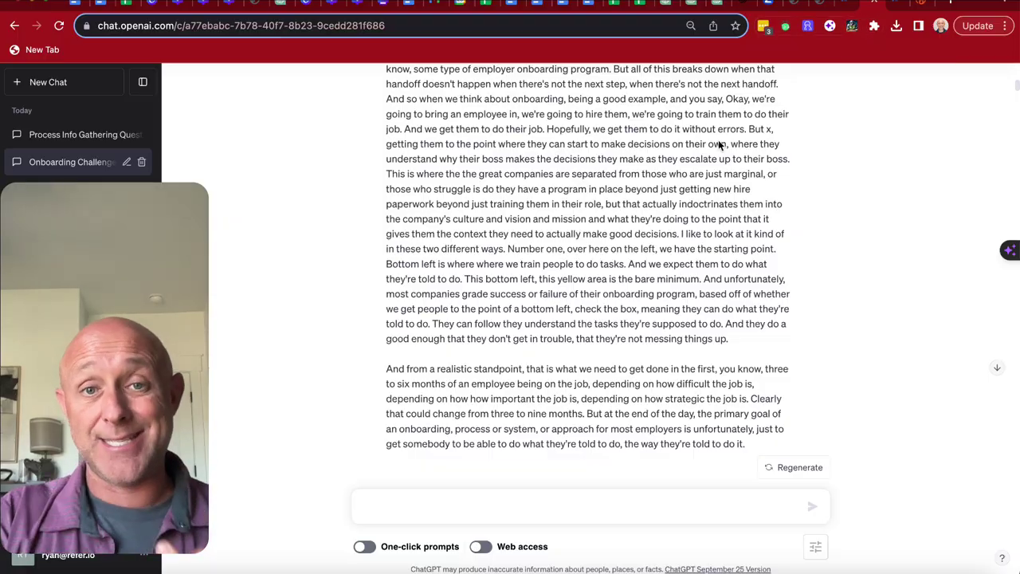
scroll(671, 254, down, 10)
scroll(672, 253, down, 15)
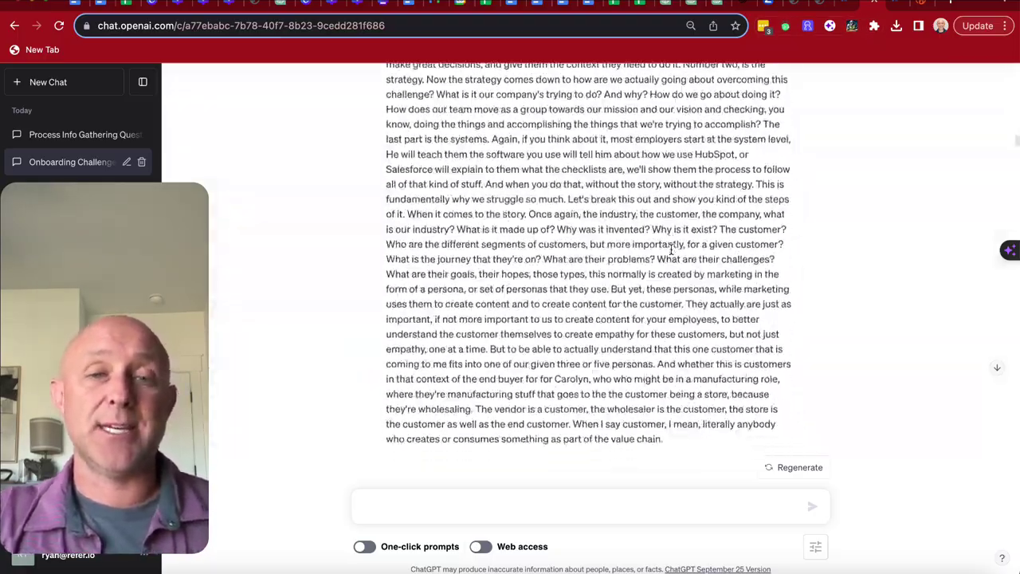
scroll(671, 253, down, 20)
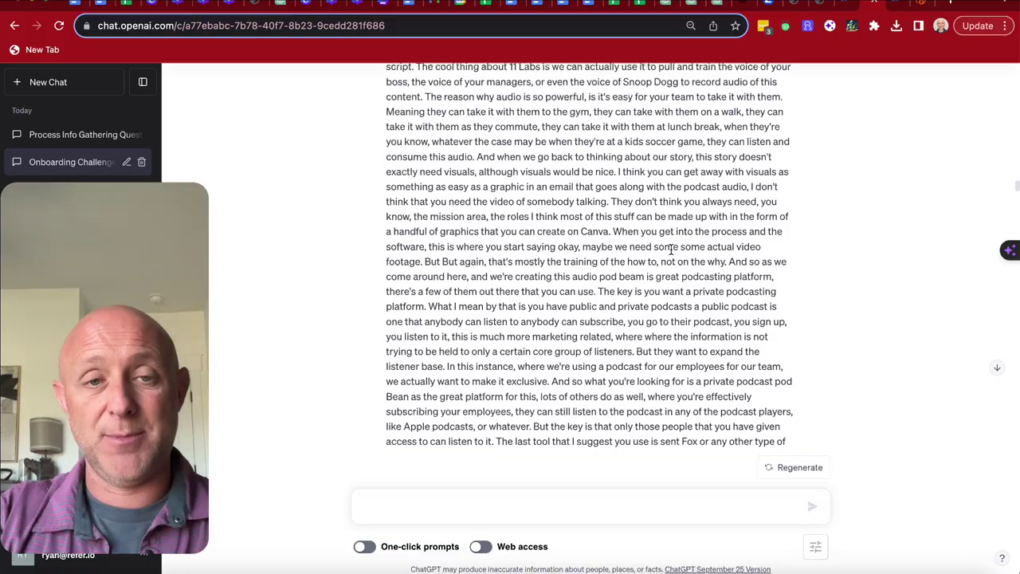
scroll(671, 254, up, 3)
scroll(672, 253, up, 10)
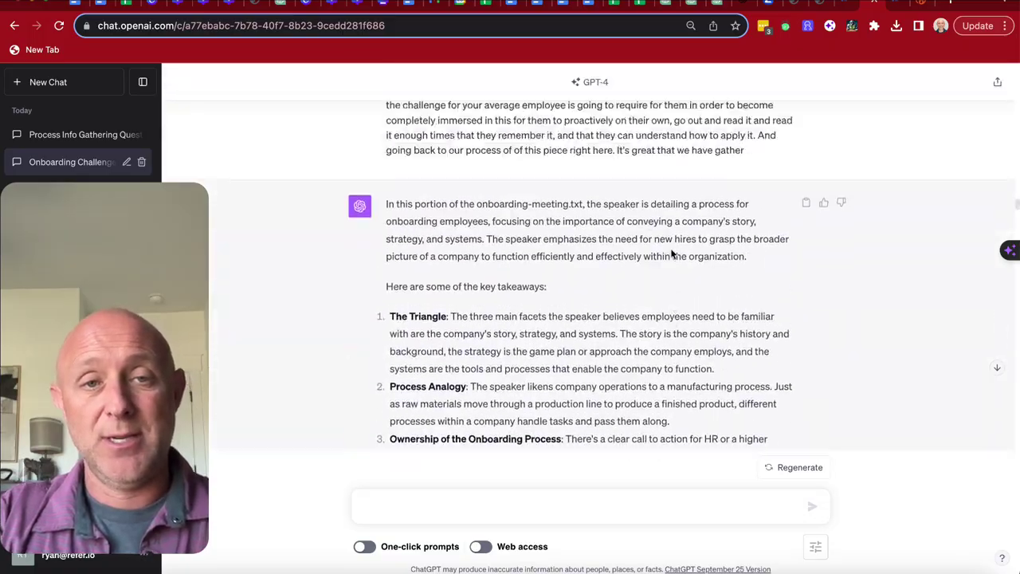
scroll(672, 254, down, 1)
scroll(672, 252, down, 15)
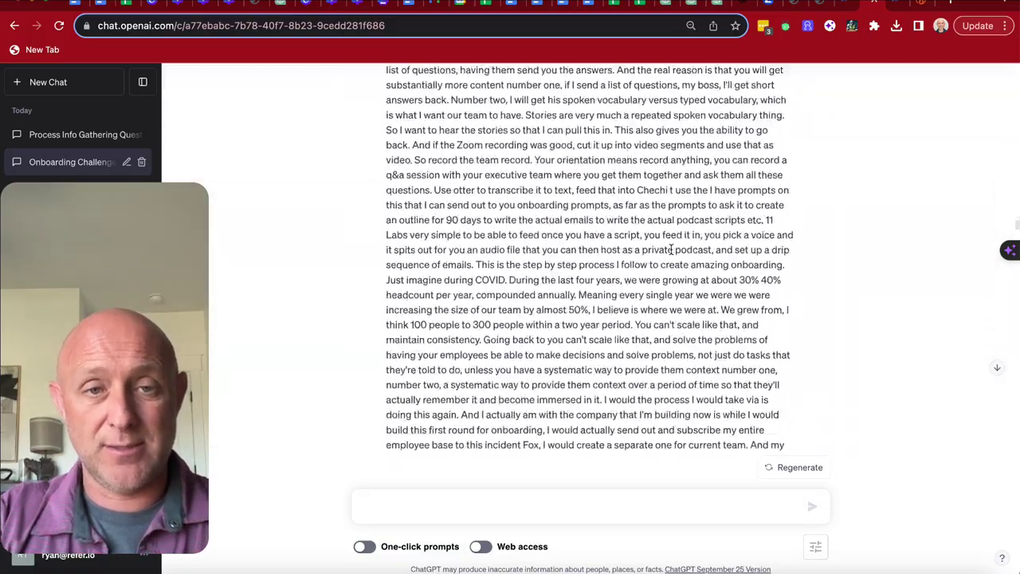
scroll(672, 249, up, 3)
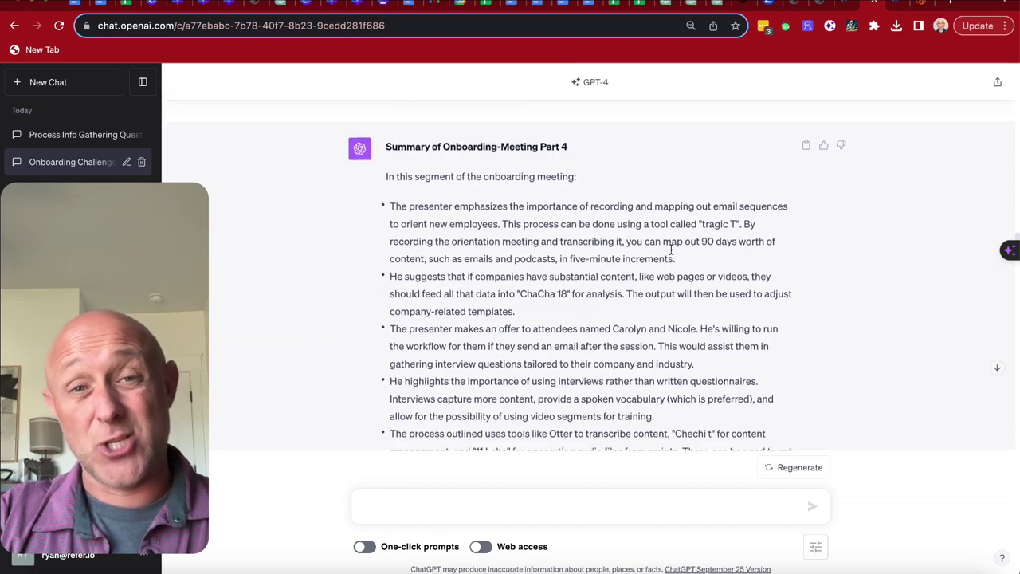
scroll(672, 250, down, 10)
scroll(671, 250, up, 3)
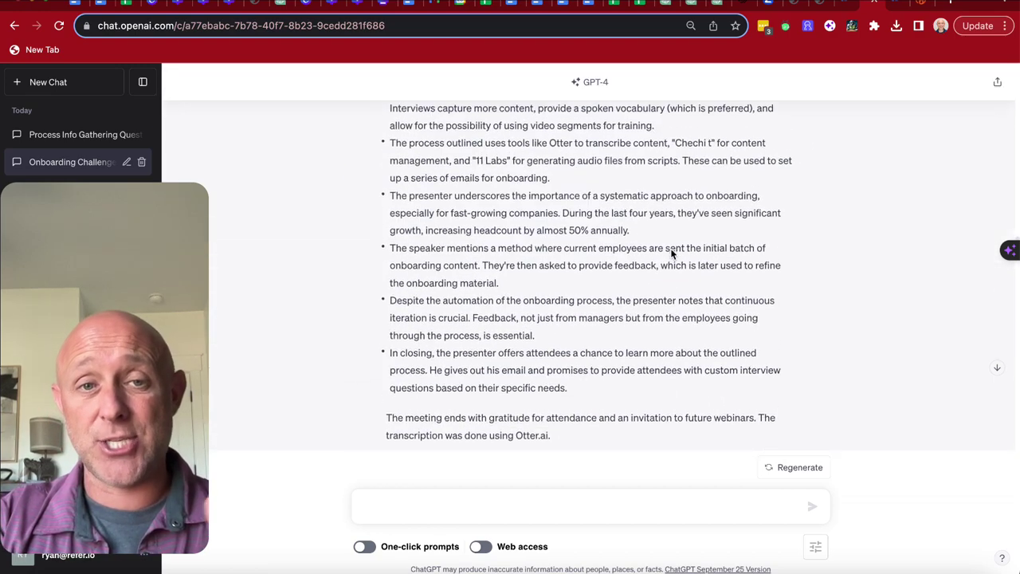
Examine the overall call summary and the follow-up prompts about reusing the transcript and correcting the tool names.
scroll(672, 252, down, 6)
scroll(672, 253, up, 1)
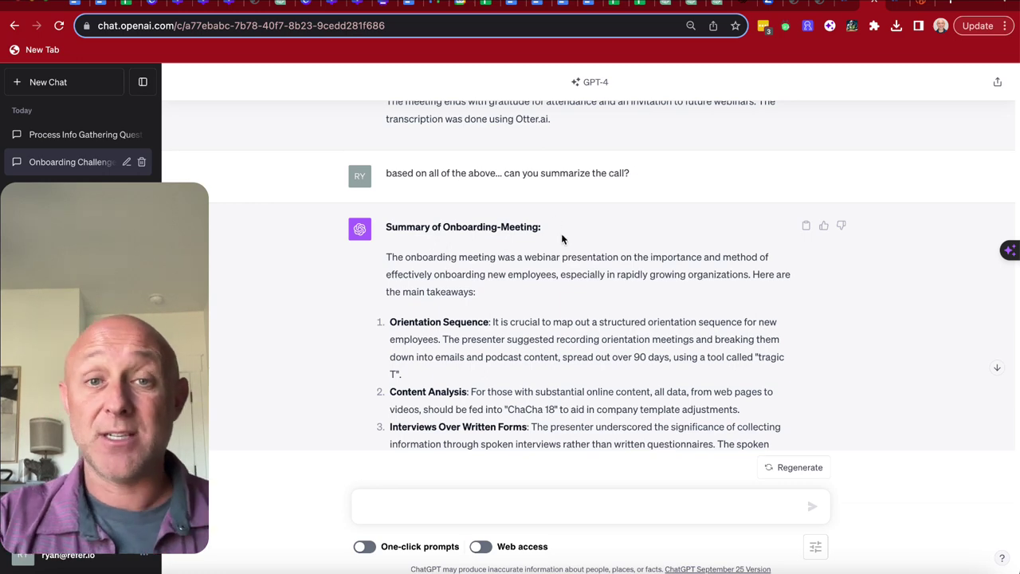
scroll(561, 239, down, 2)
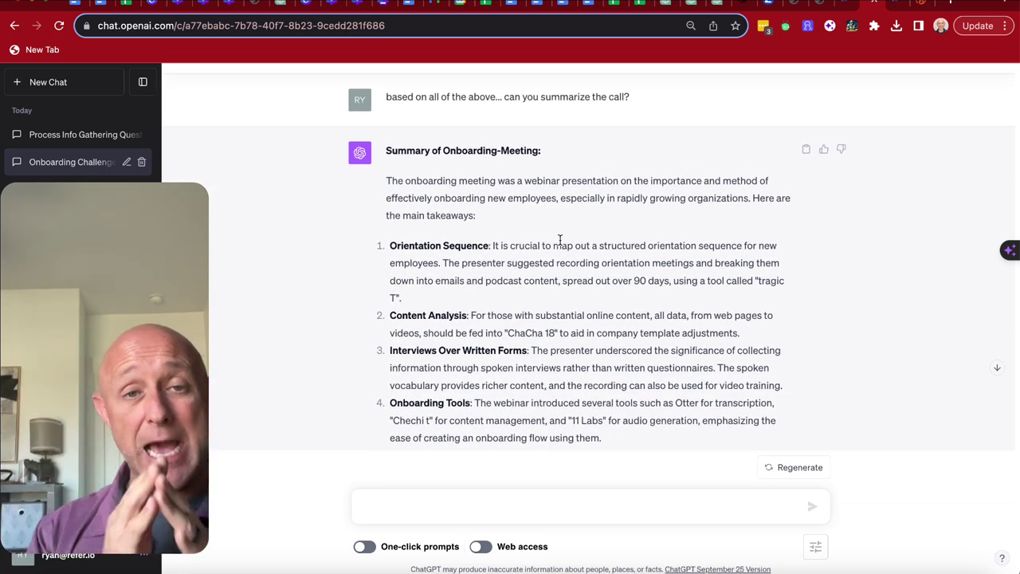
scroll(478, 236, down, 10)
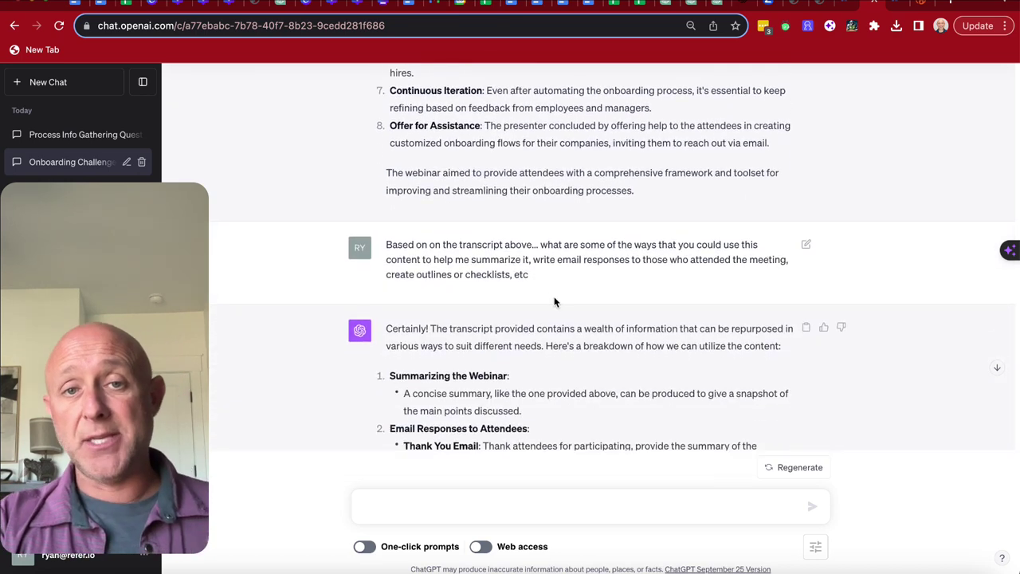
drag(550, 280, 560, 260)
click(614, 278)
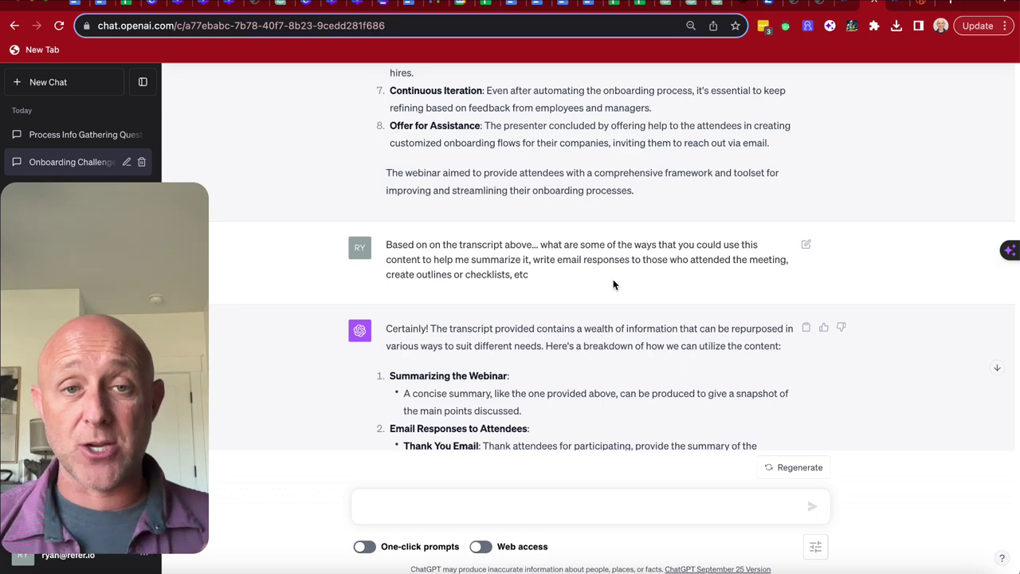
scroll(619, 290, down, 3)
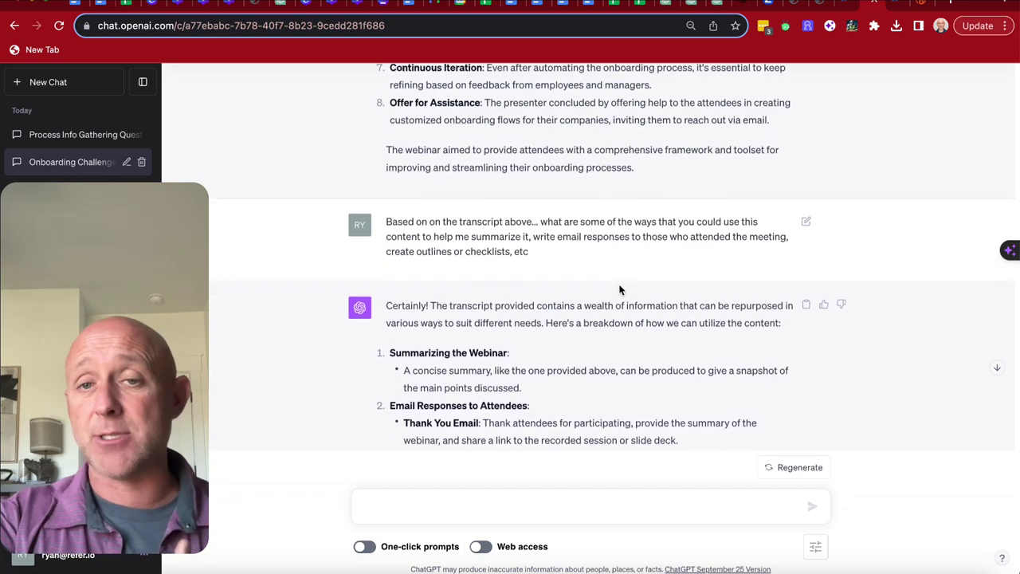
scroll(619, 290, down, 2)
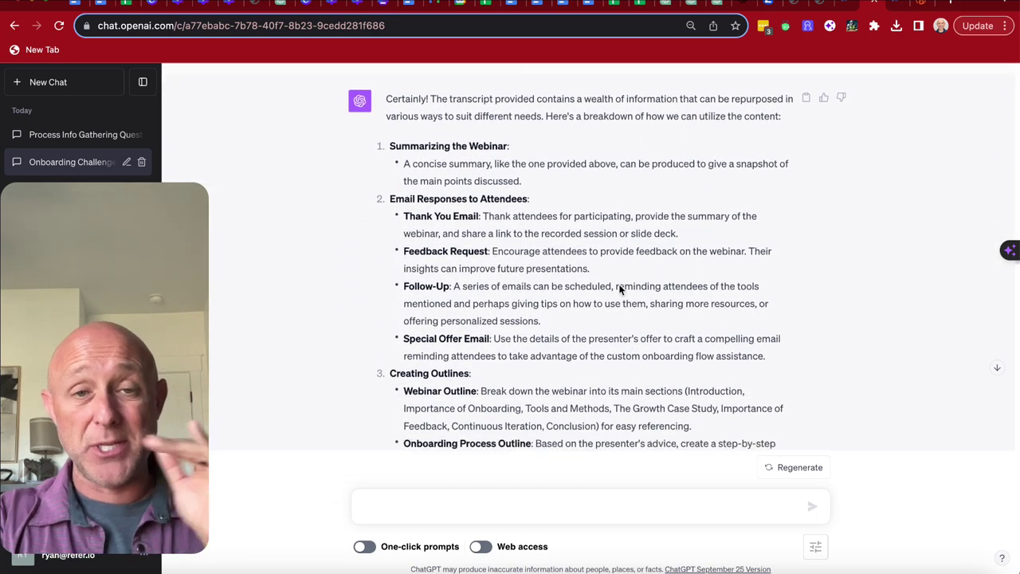
scroll(619, 289, down, 2)
scroll(619, 289, down, 10)
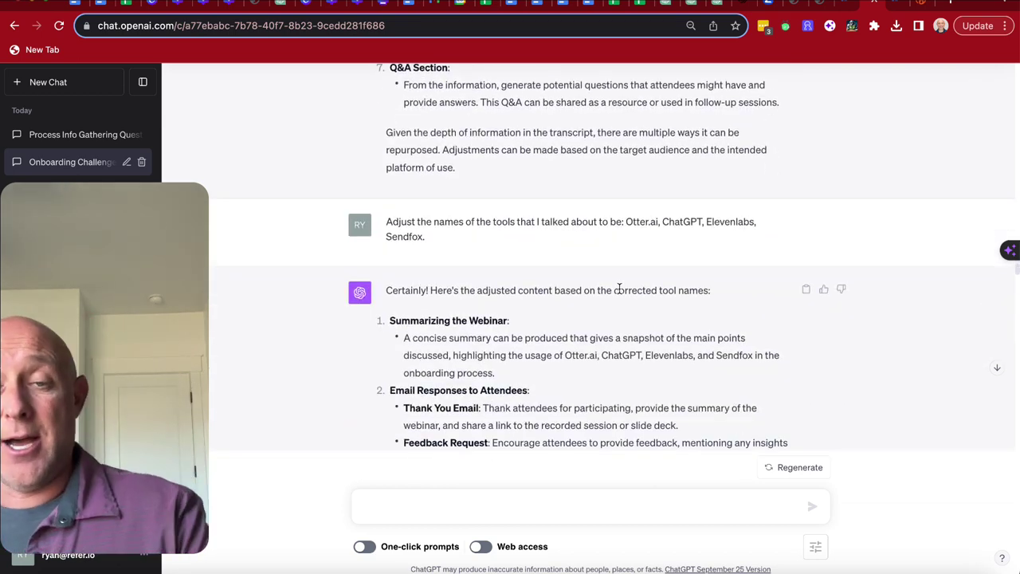
Examine the follow-up prompt on repurposing the transcript for blog or articles, ChatGPT's blog post draft, and the revision adding Zoom and PodBean.
scroll(619, 289, up, 2)
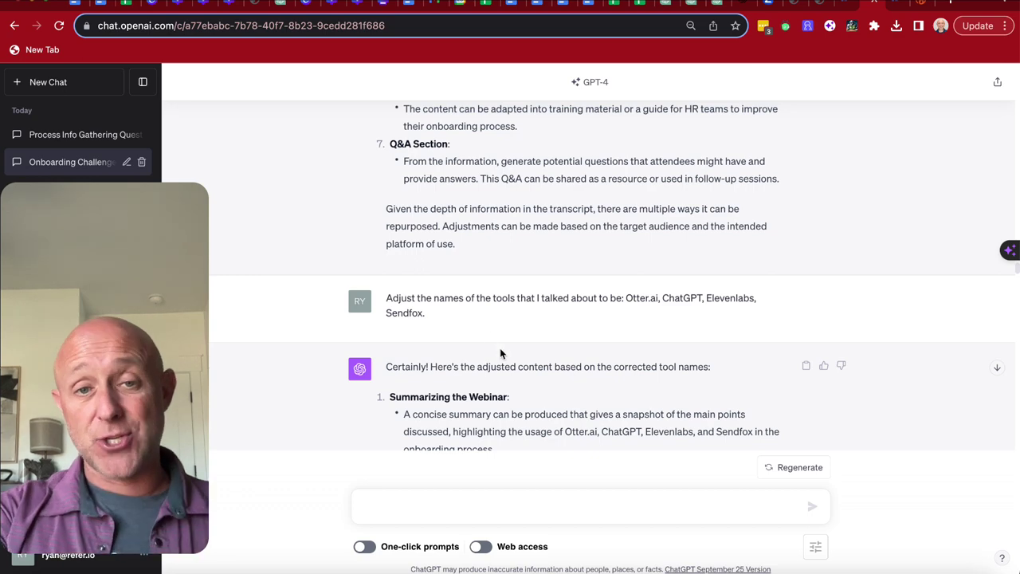
scroll(499, 348, down, 5)
scroll(500, 348, down, 5)
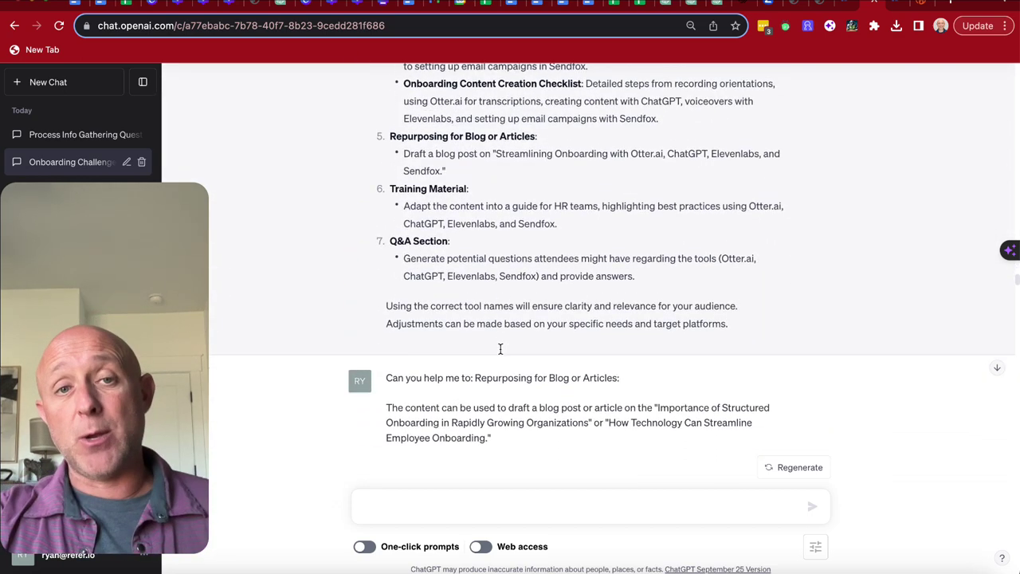
scroll(500, 348, down, 1)
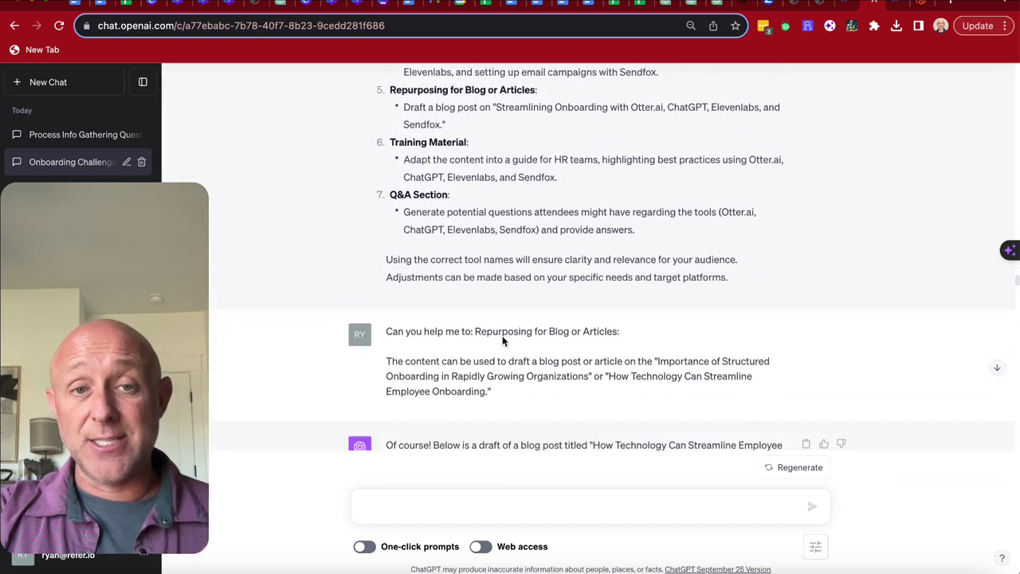
scroll(502, 336, down, 1)
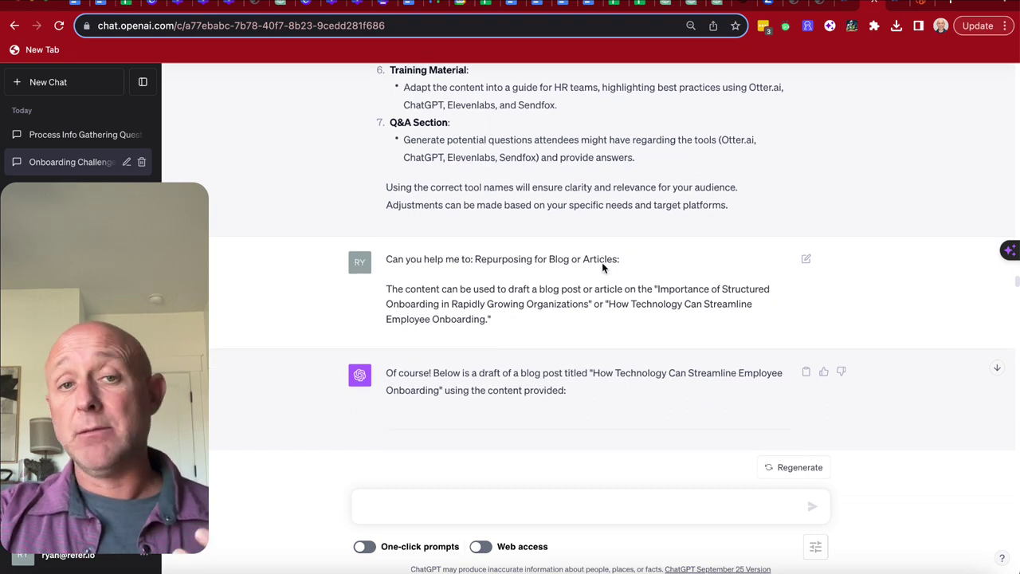
drag(621, 260, 452, 259)
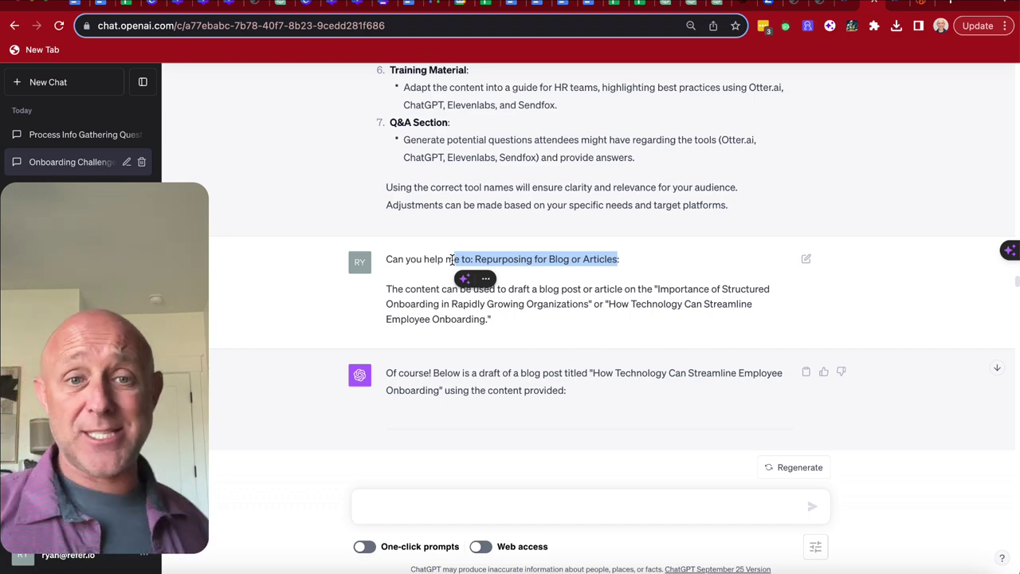
scroll(526, 295, down, 5)
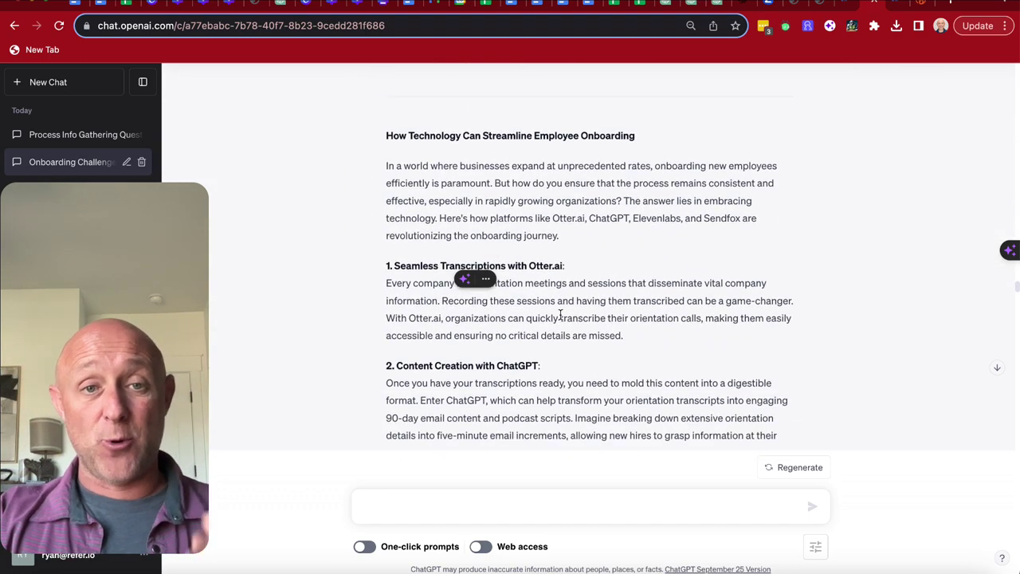
scroll(667, 279, down, 4)
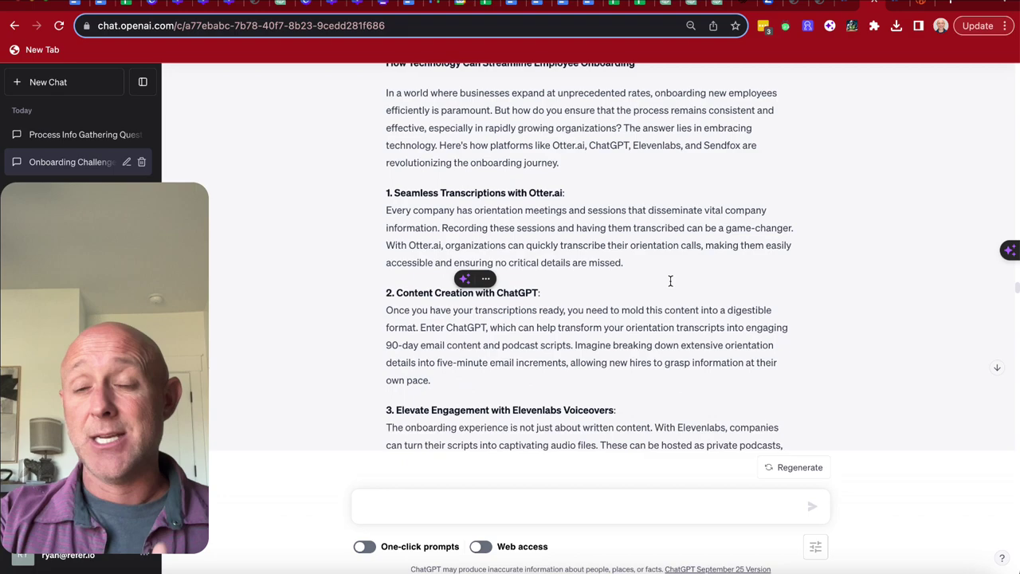
scroll(671, 280, down, 9)
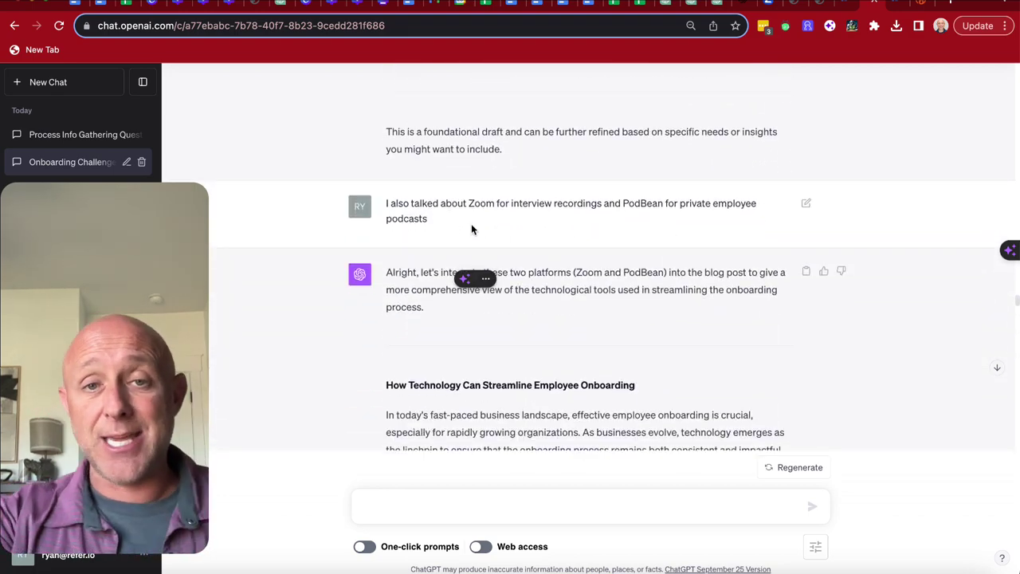
scroll(471, 229, down, 1)
scroll(471, 228, down, 14)
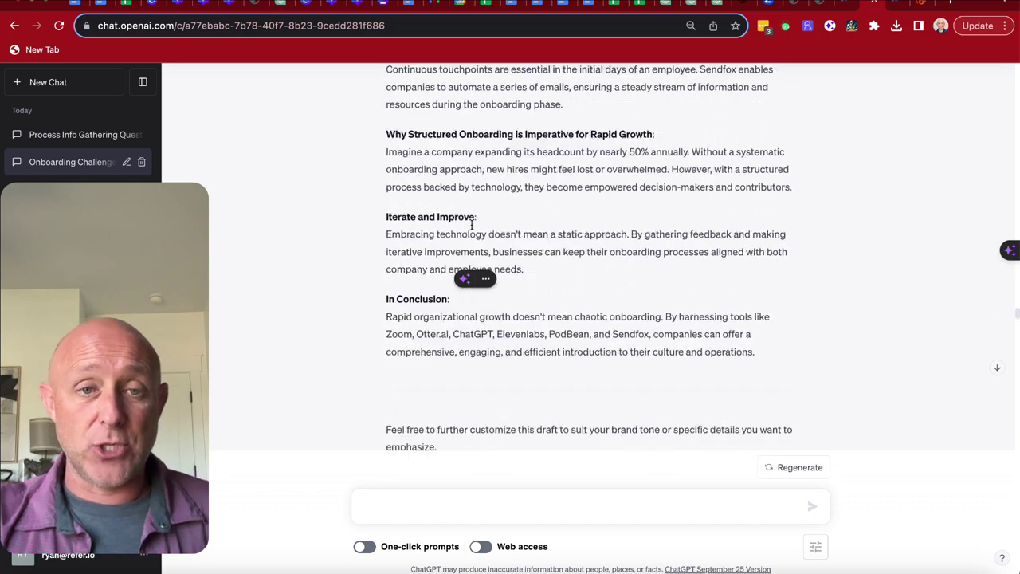
Examine the how-to outlines and checklists for onboarding with Zoom and transcribing sessions with Otter.ai, highlighting the Zoom outline's title.
scroll(471, 228, down, 5)
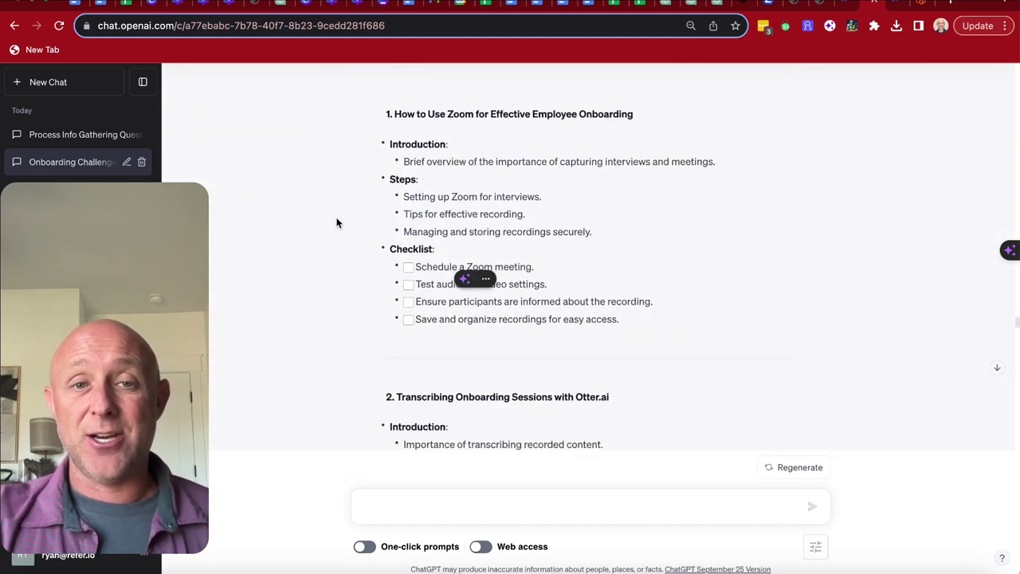
scroll(504, 187, up, 1)
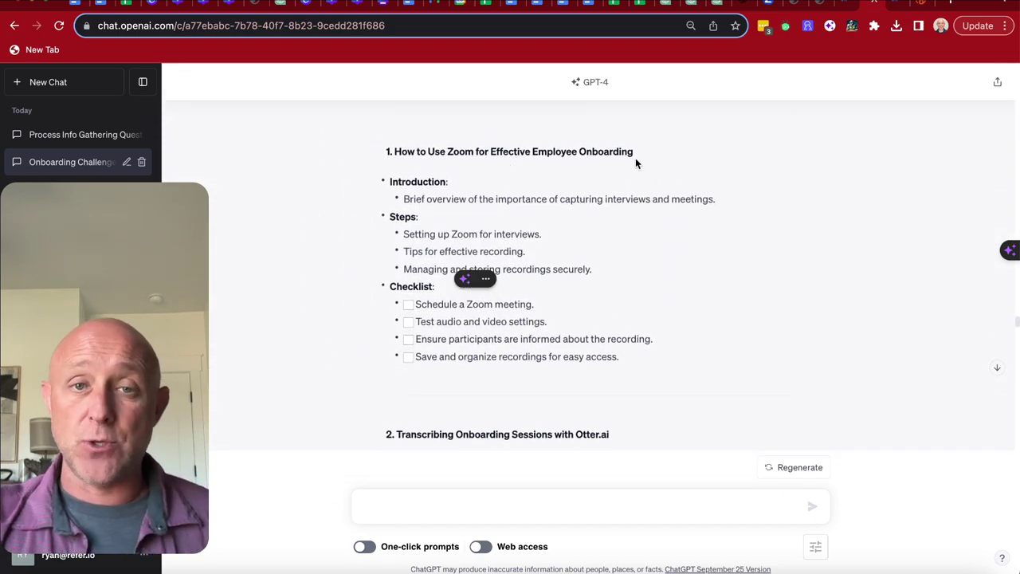
drag(635, 153, 415, 151)
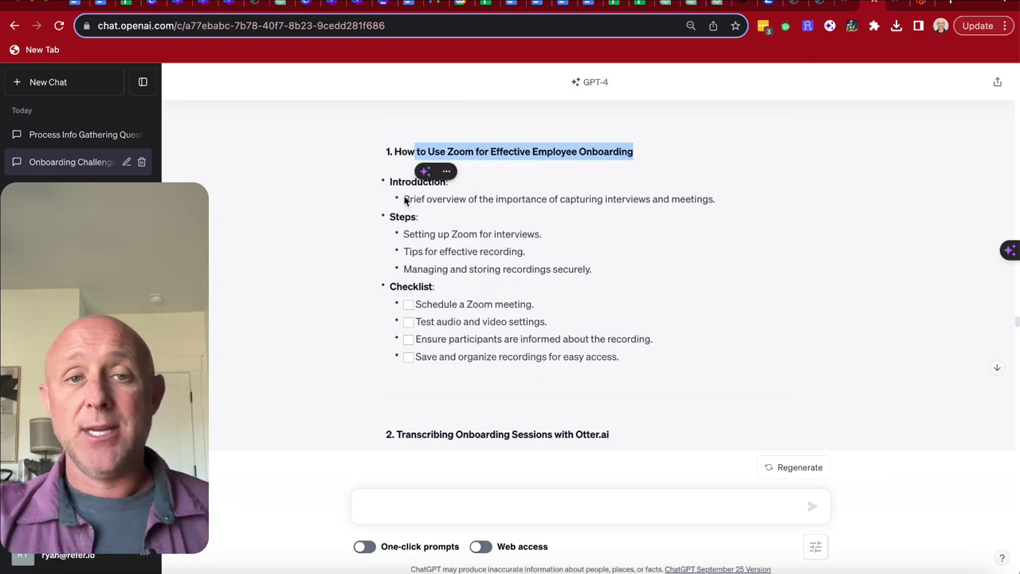
scroll(437, 232, down, 2)
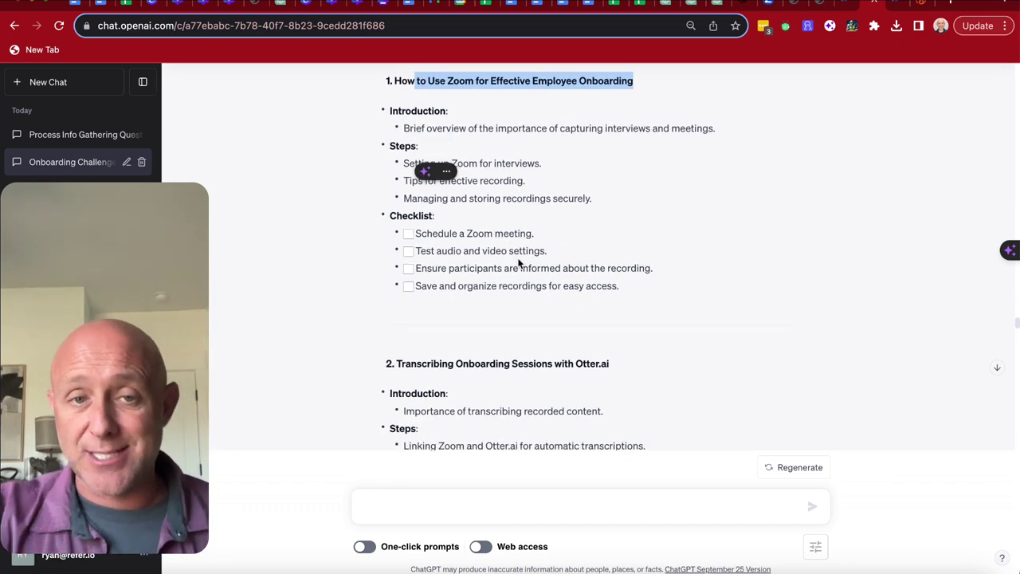
scroll(519, 263, down, 3)
scroll(518, 263, down, 2)
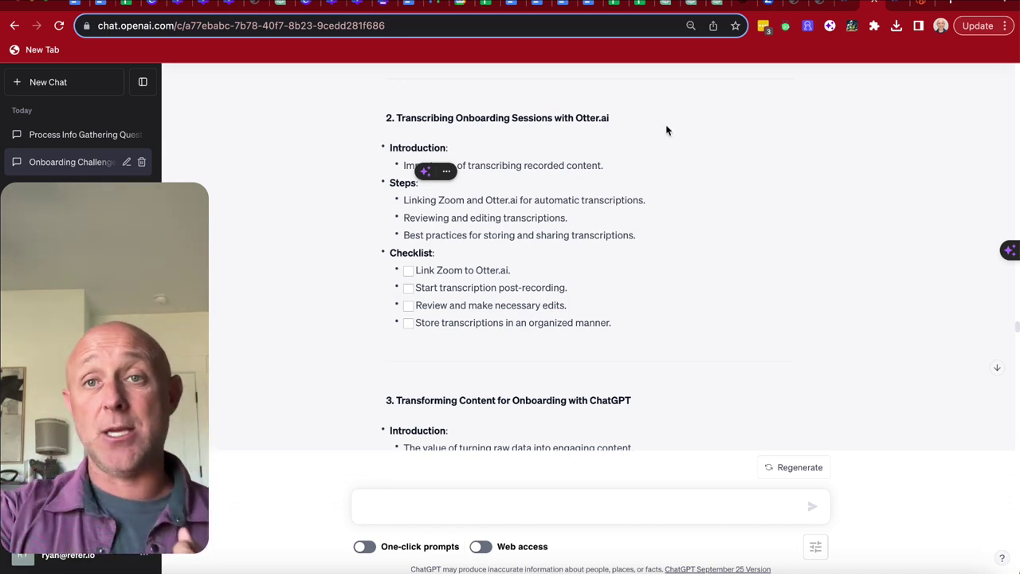
click(889, 3)
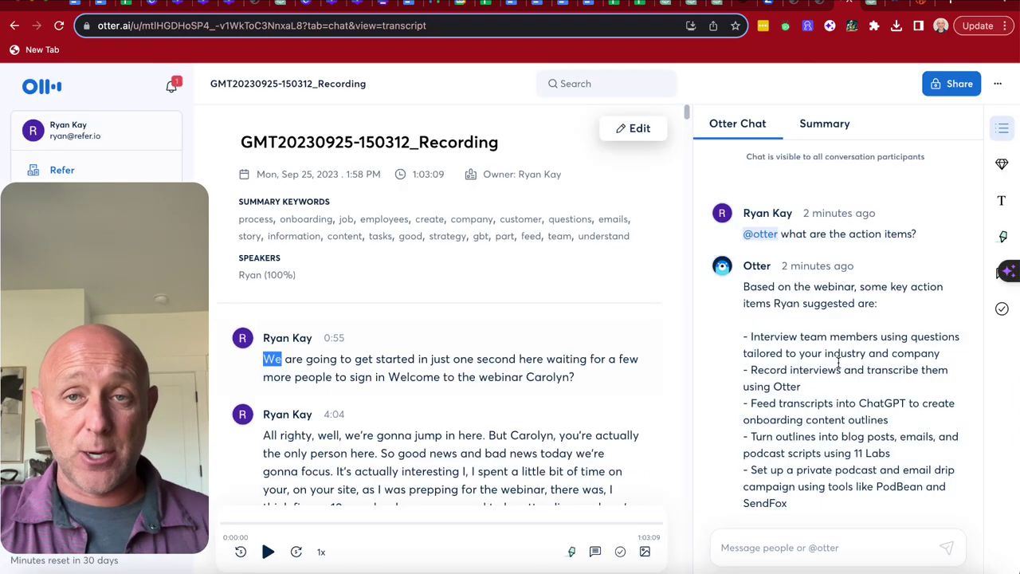
mouse_move(803, 356)
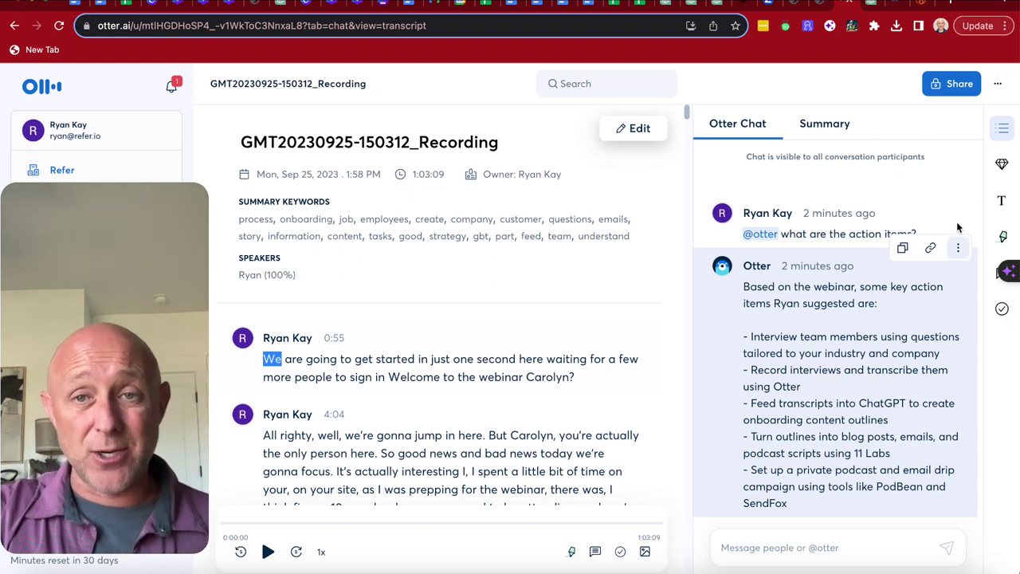
click(829, 125)
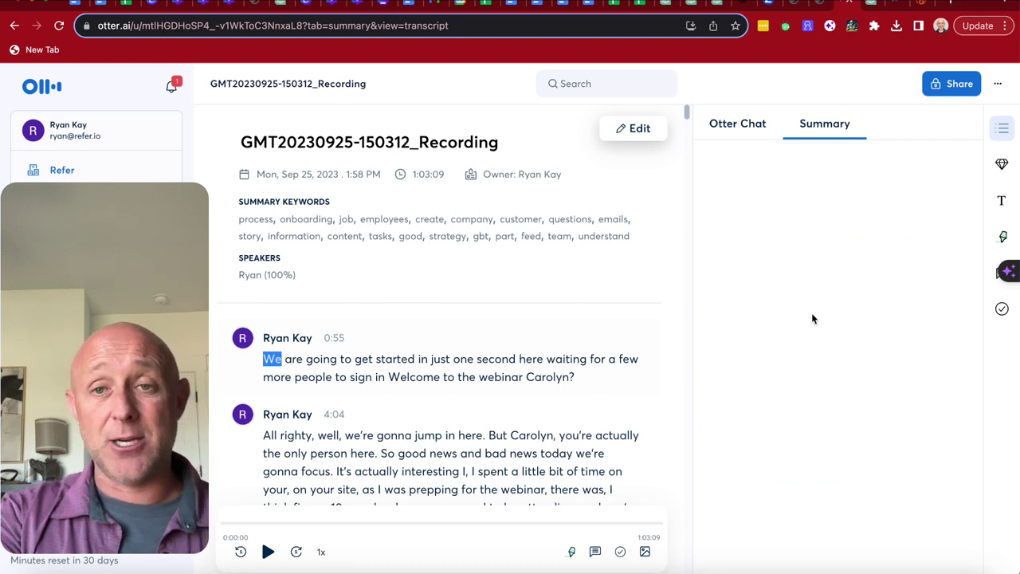